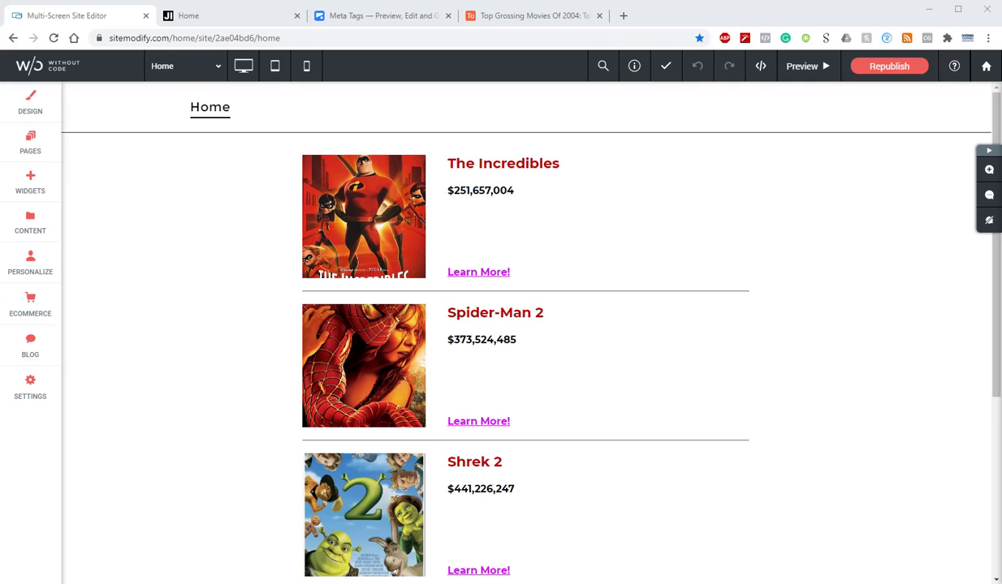
Step: Open The Incredibles' detail page on the published site and select its full address
click(247, 19)
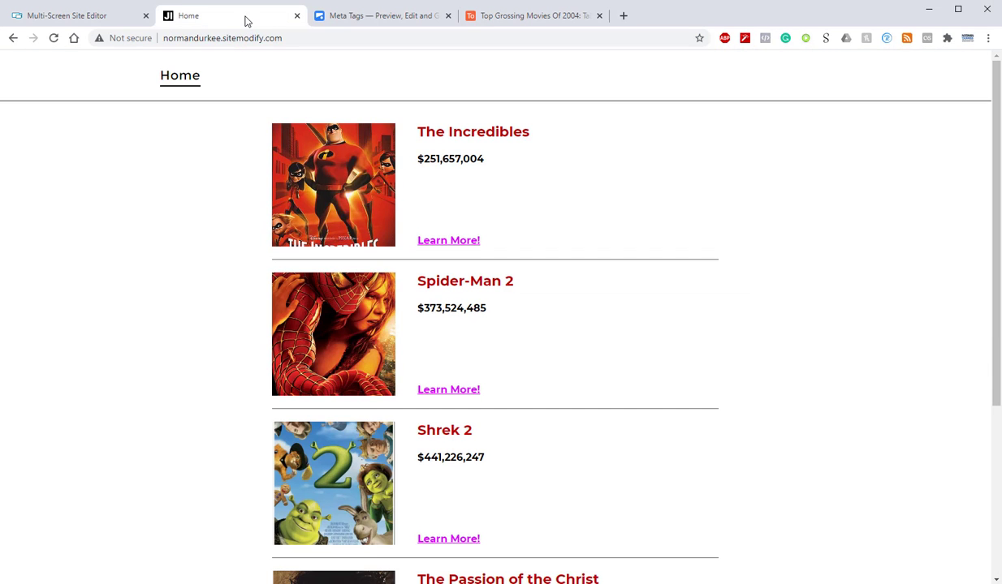
click(444, 250)
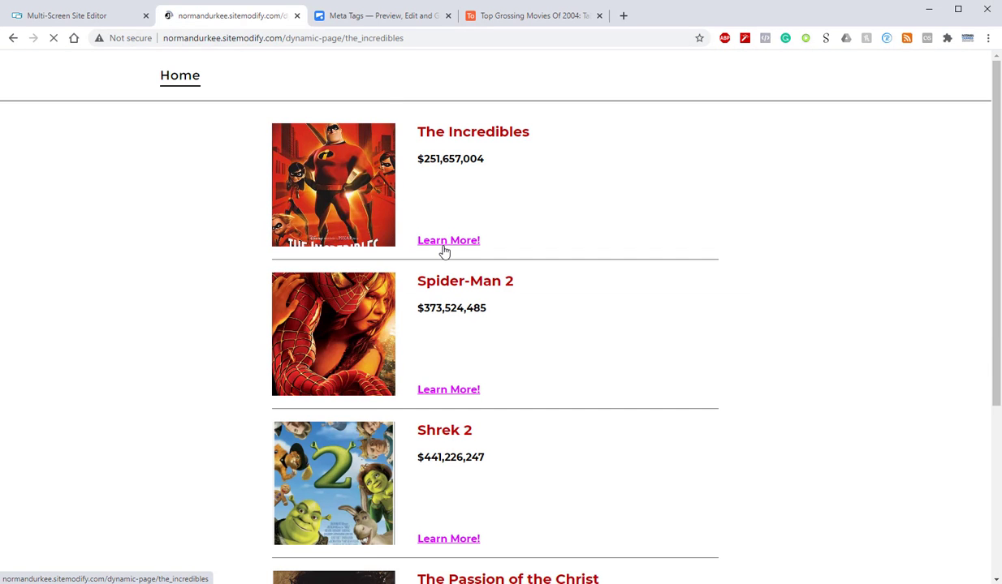
click(328, 37)
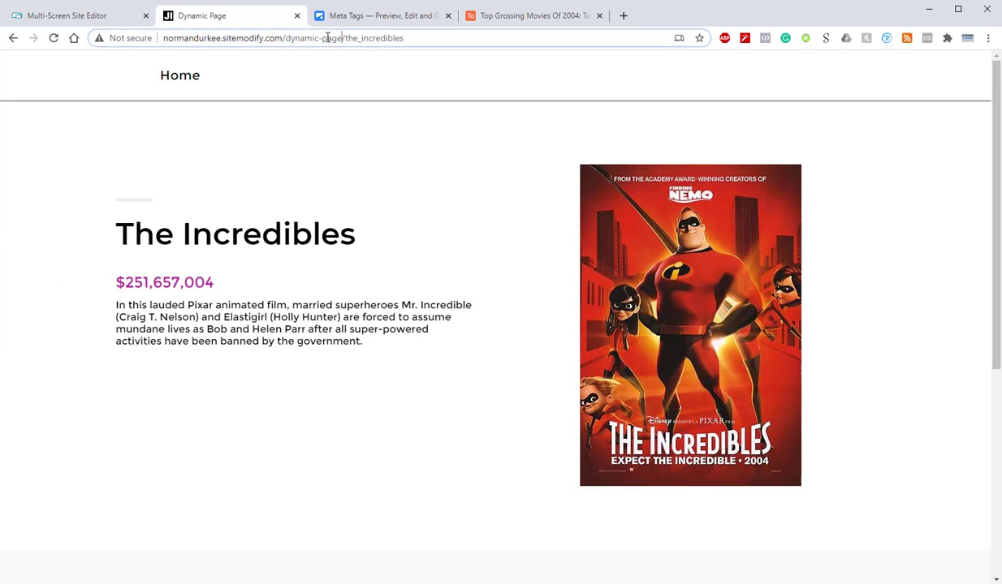
drag(342, 37, 282, 38)
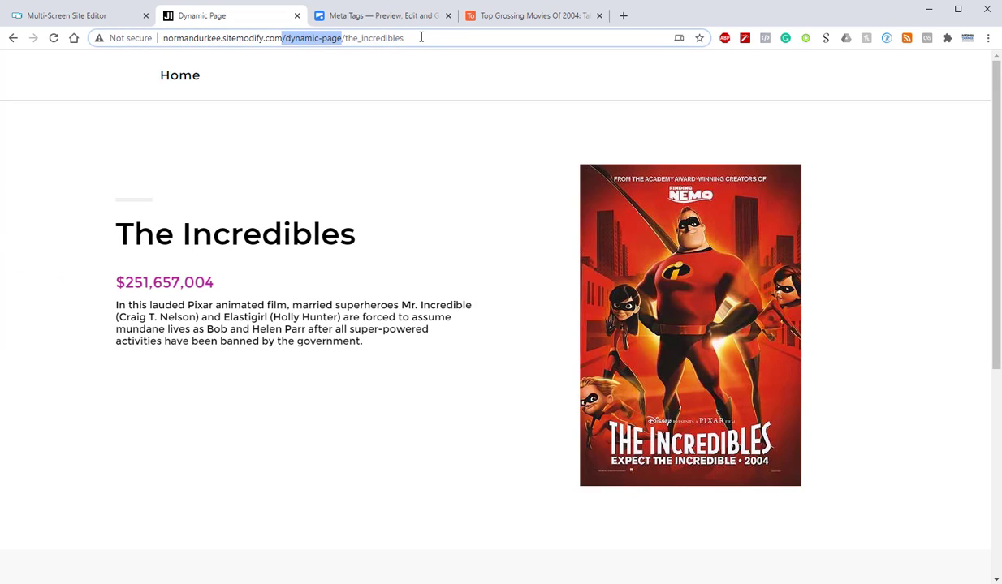
drag(421, 37, 163, 37)
Step: Copy The Incredibles' detail page URL and go to the Meta Tags preview site
right_click(172, 37)
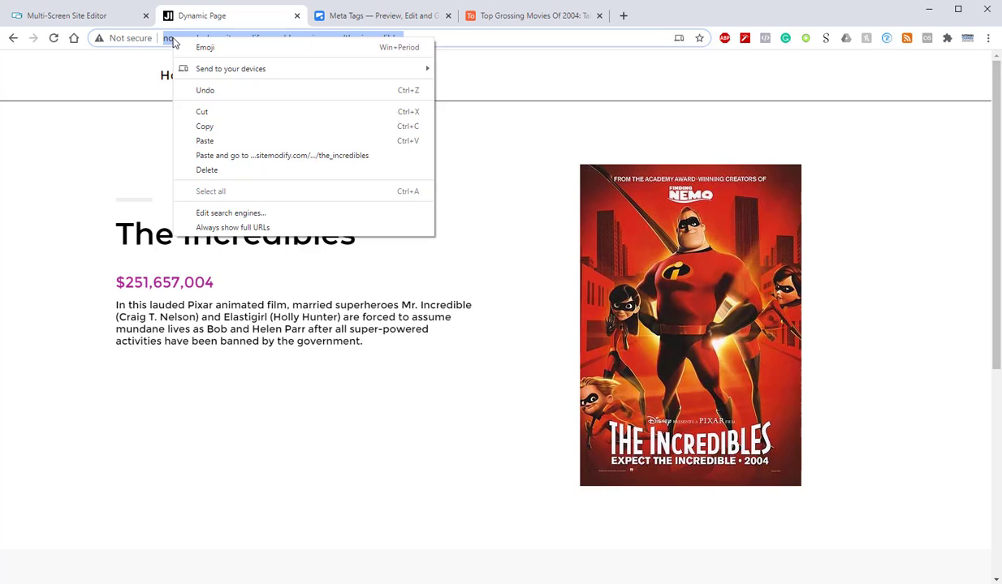
click(204, 127)
click(399, 19)
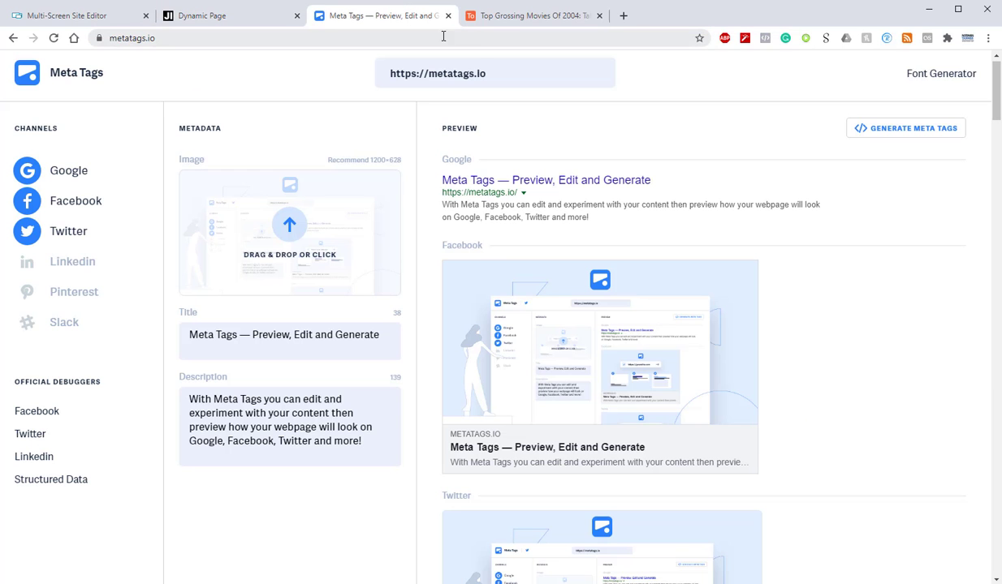
Step: Replace the sample URL on metatags.io with The Incredibles' detail page URL
drag(505, 72, 385, 73)
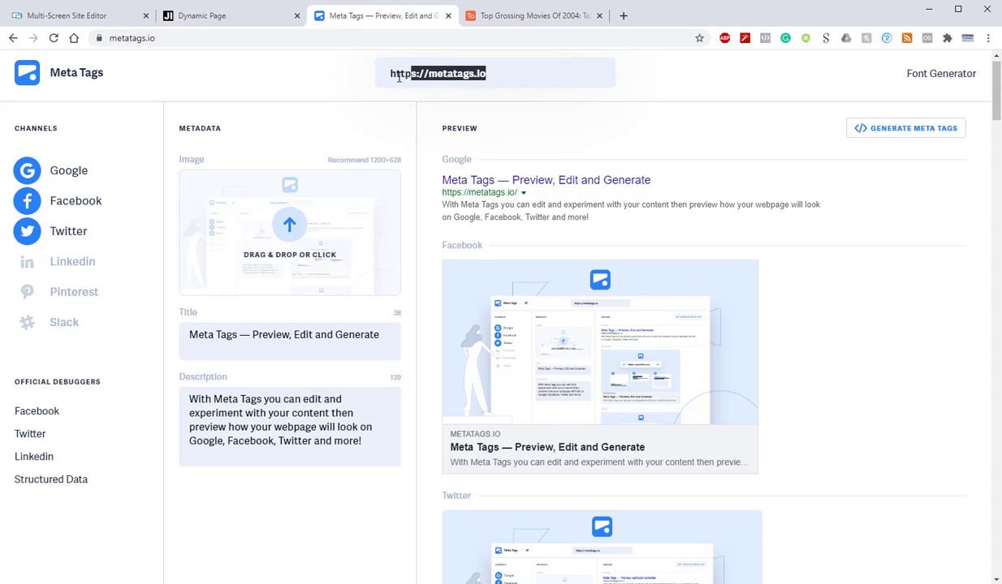
right_click(393, 76)
click(410, 136)
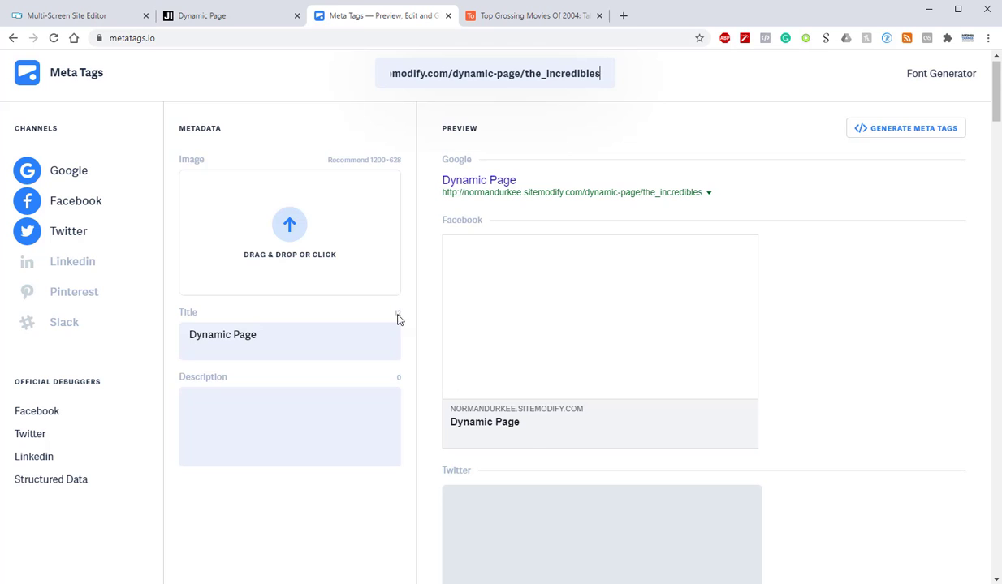
Step: Back in the editor, open the SEO settings for Dynamic Page from the PAGES list
click(95, 19)
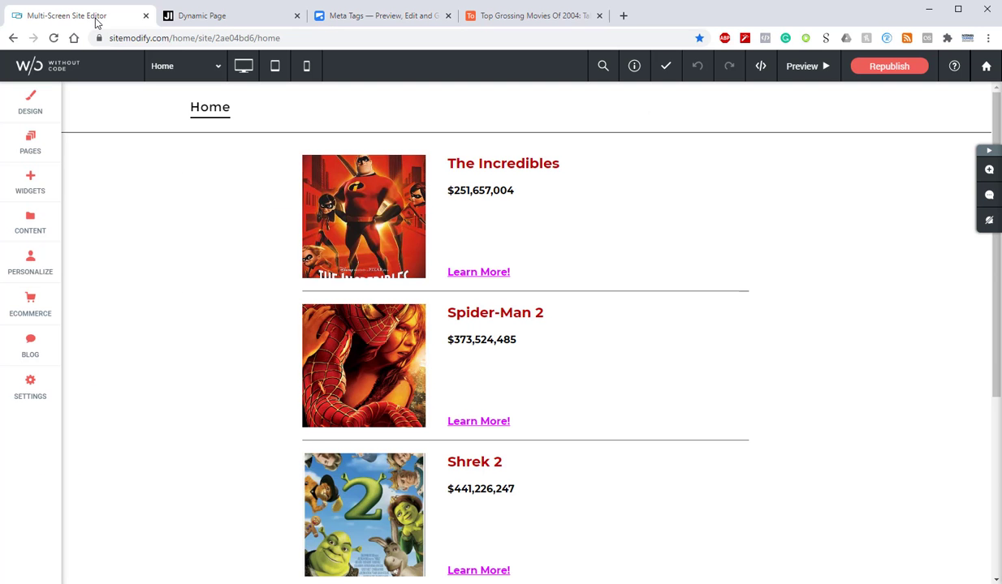
click(40, 155)
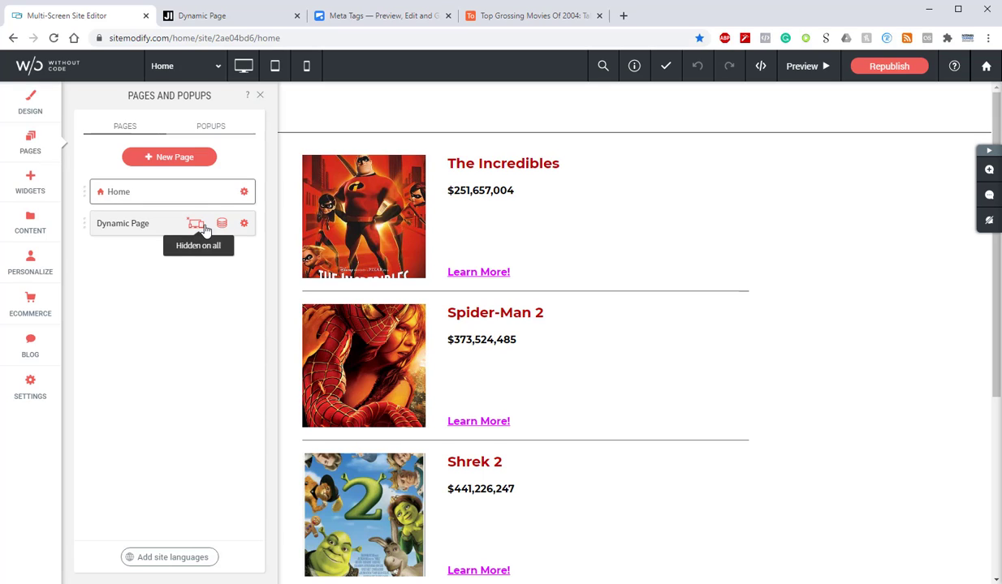
click(244, 225)
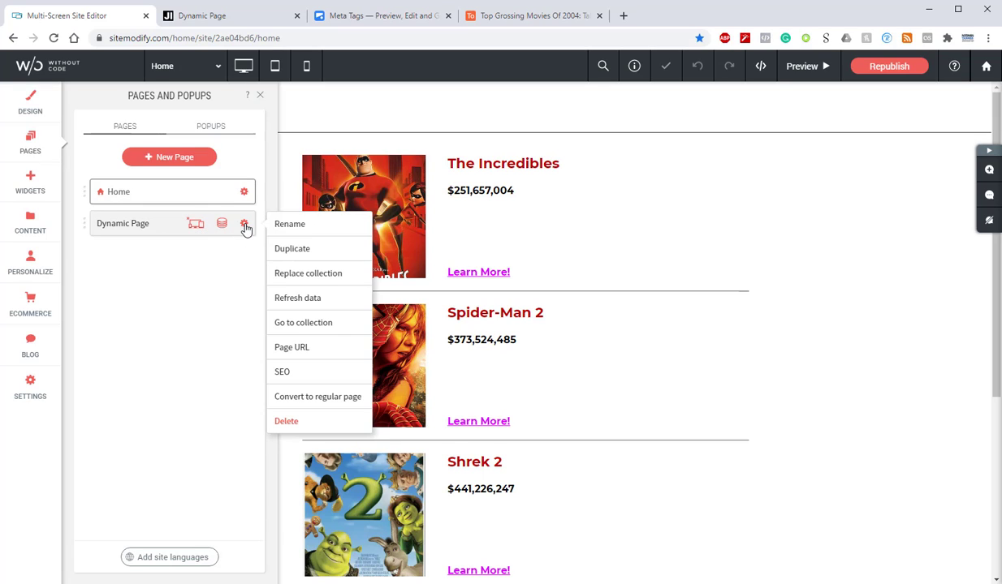
click(313, 378)
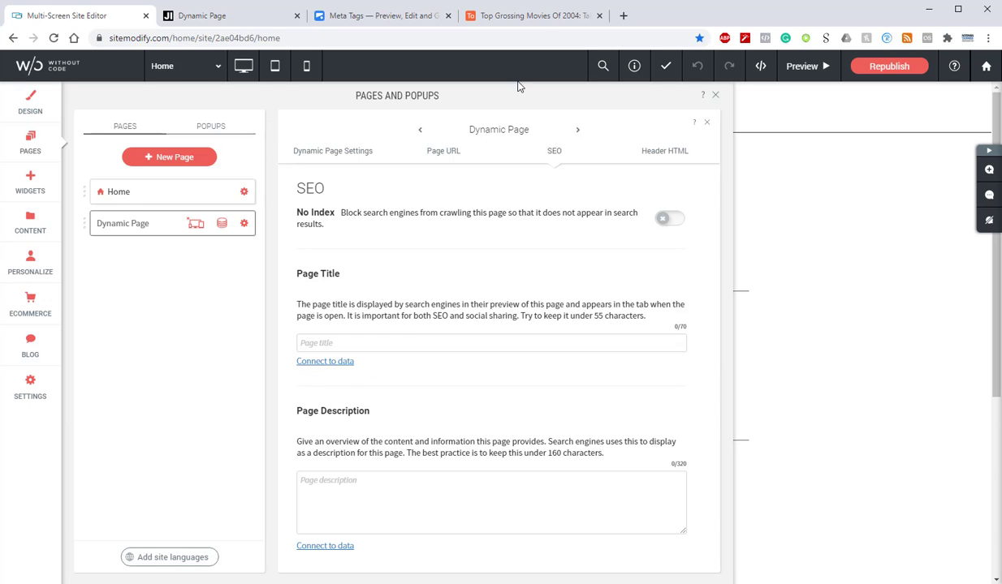
Step: View the Top Grossing Movies Of 2004 table's movie_title, movie_poster and movie_description fields
click(540, 20)
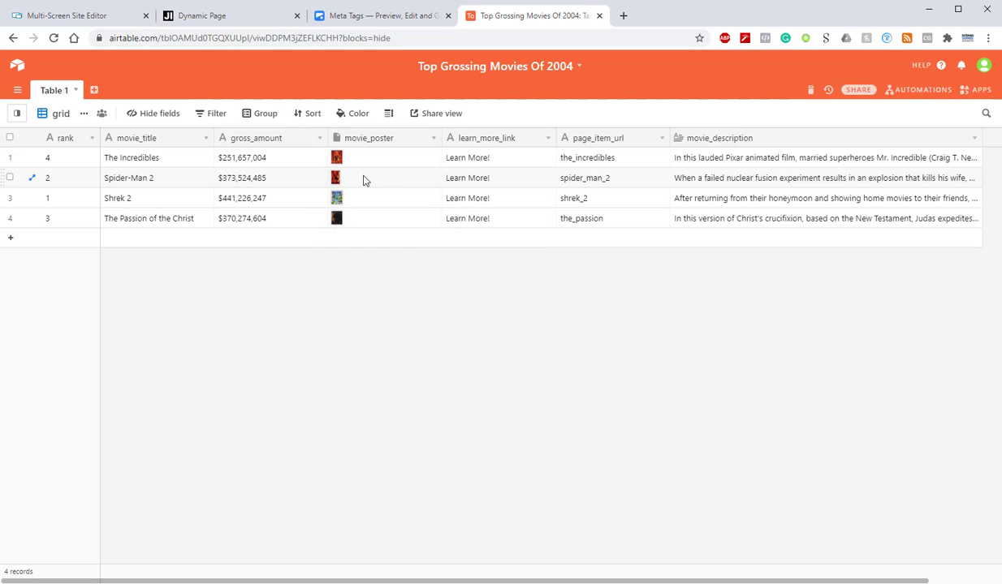
Step: Go back to the Multi-Screen Site Editor's Dynamic Page SEO settings
click(112, 23)
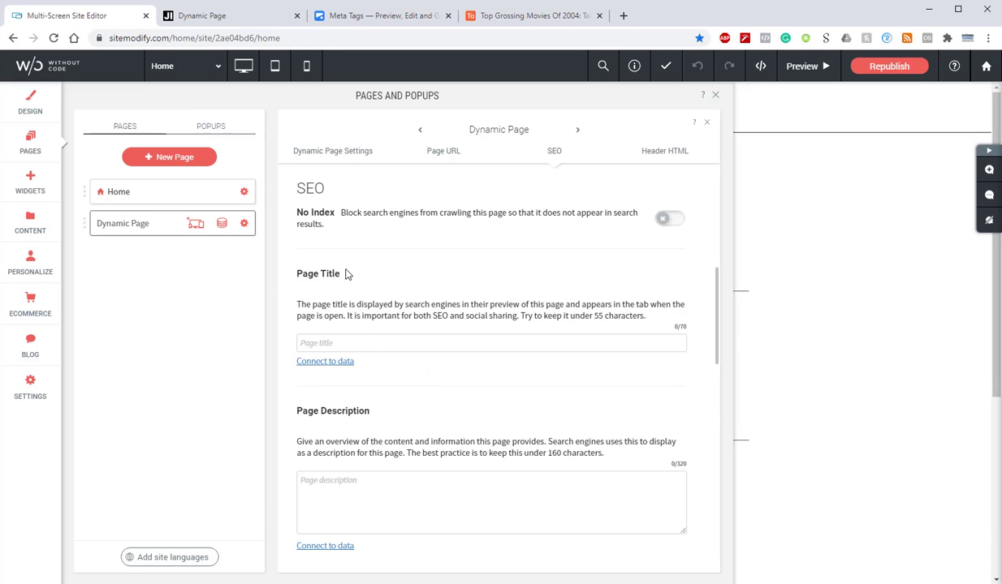
Step: Set the Page Title's data source to movie_title, found by searching 'movie'
click(331, 363)
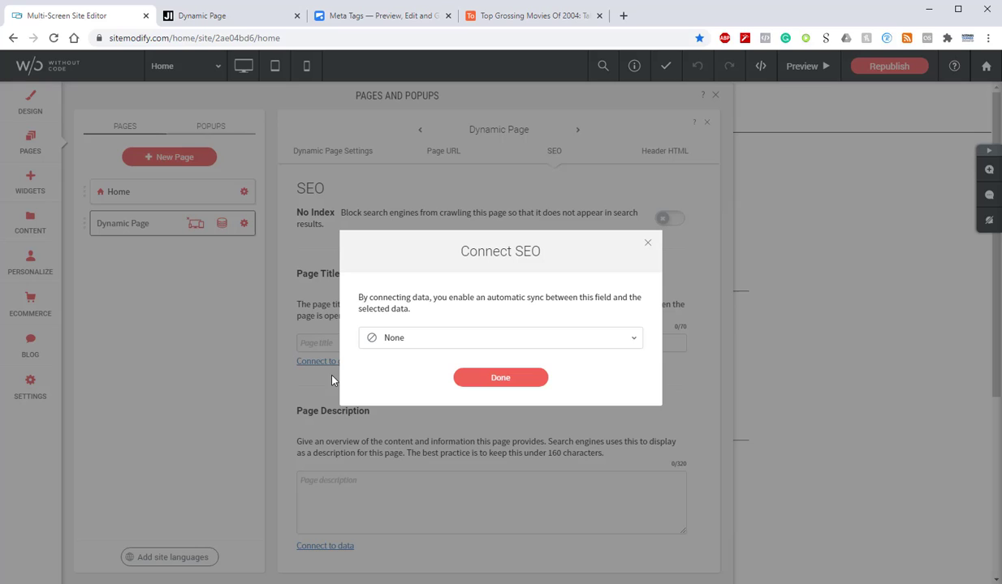
click(554, 341)
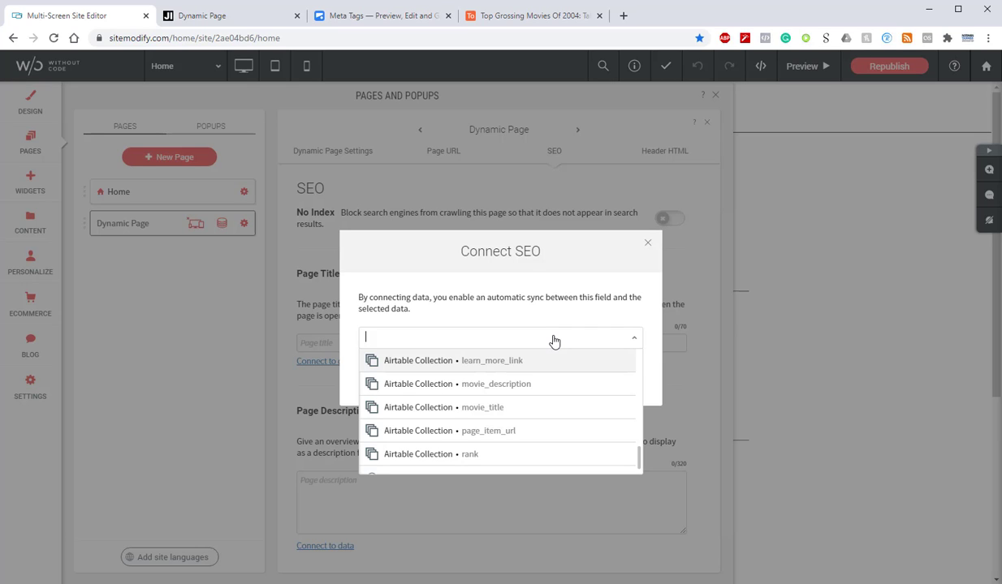
text(movie)
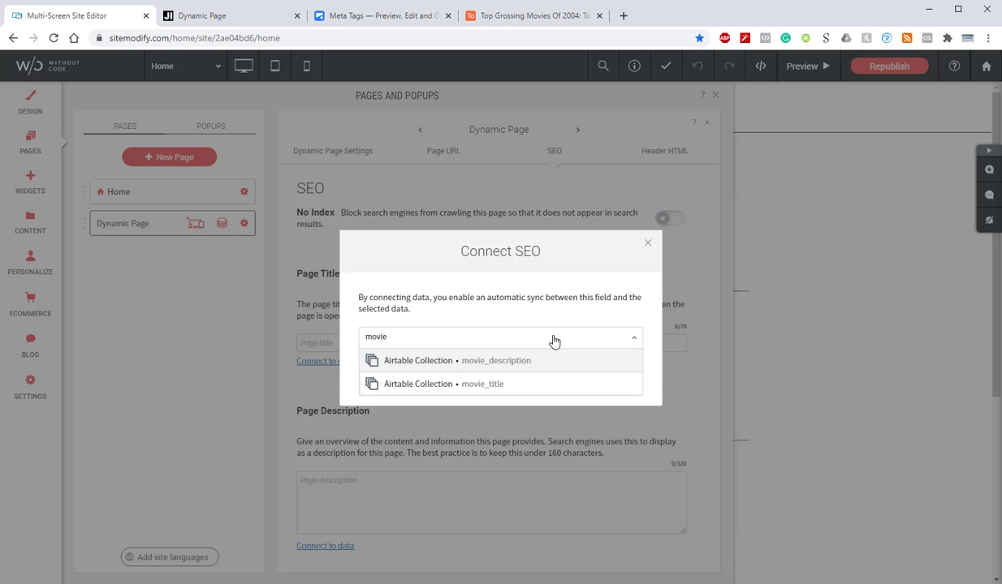
click(508, 385)
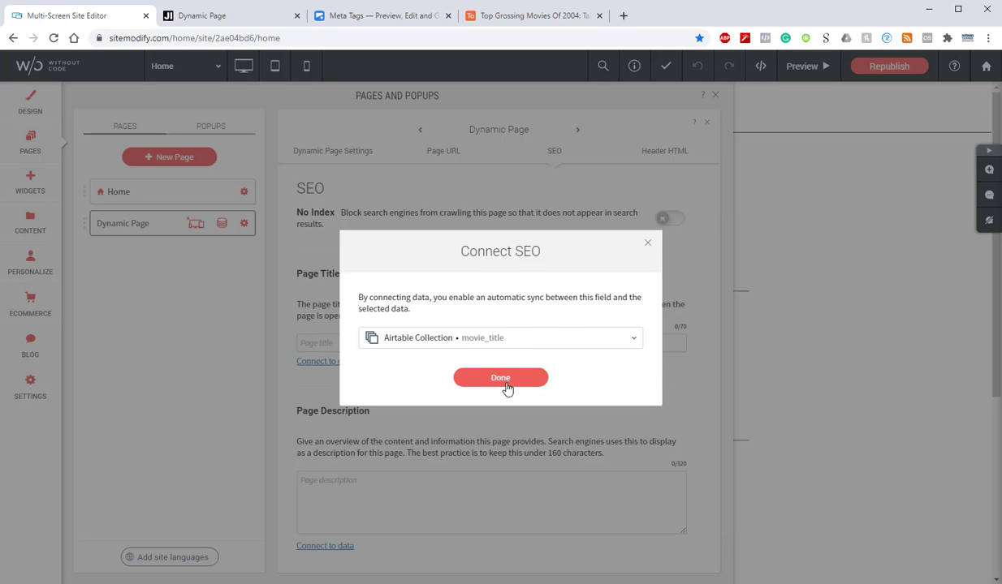
click(501, 378)
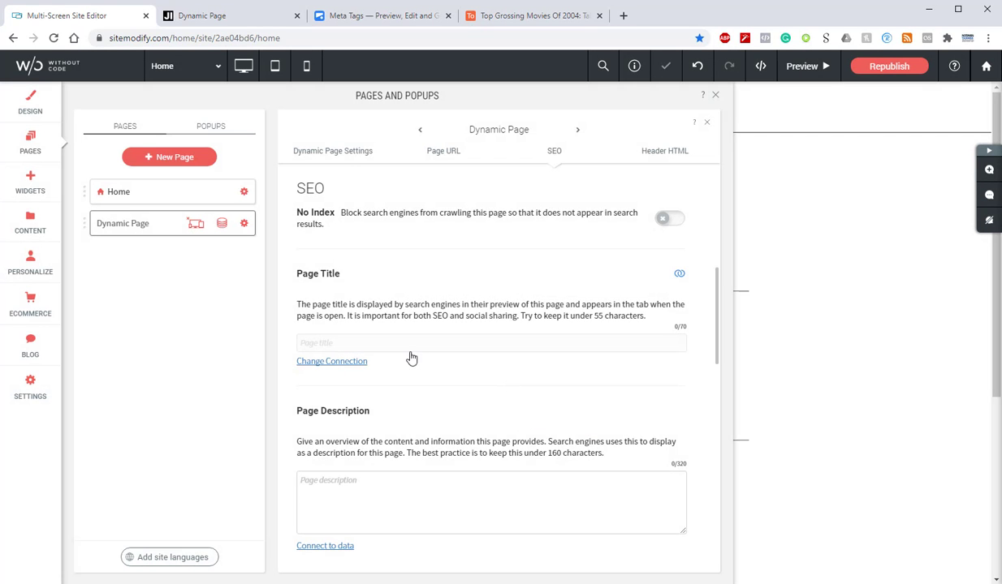
scroll(463, 345, down, 2)
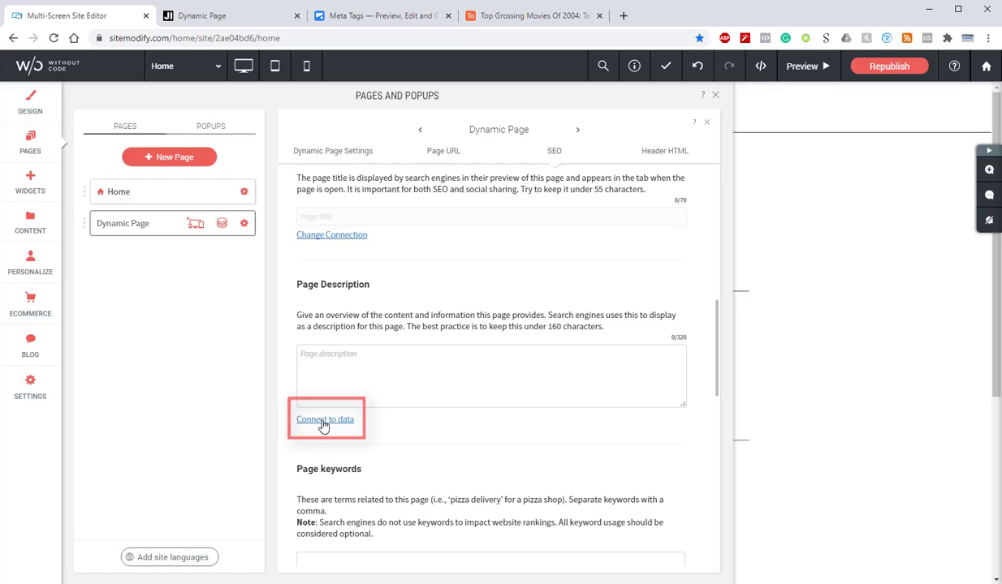
Step: Set the Page Description's data source to Airtable Collection • movie_description via a 'descr' search
click(324, 421)
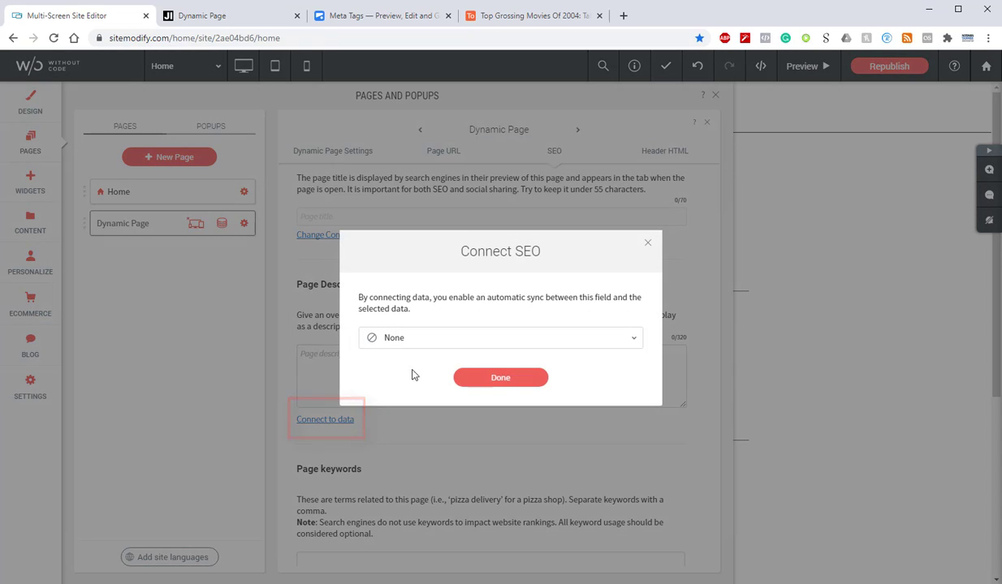
click(470, 344)
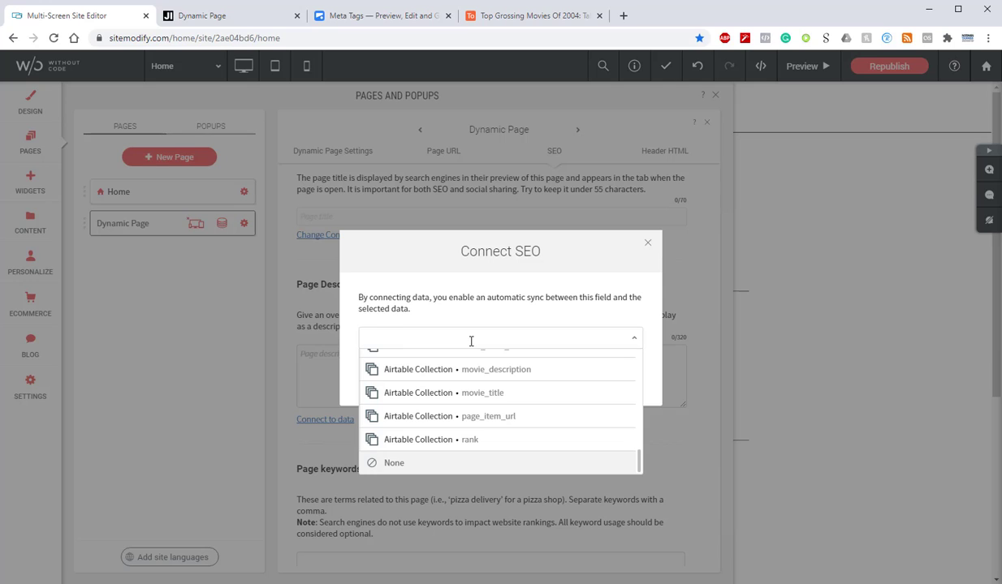
text(descr)
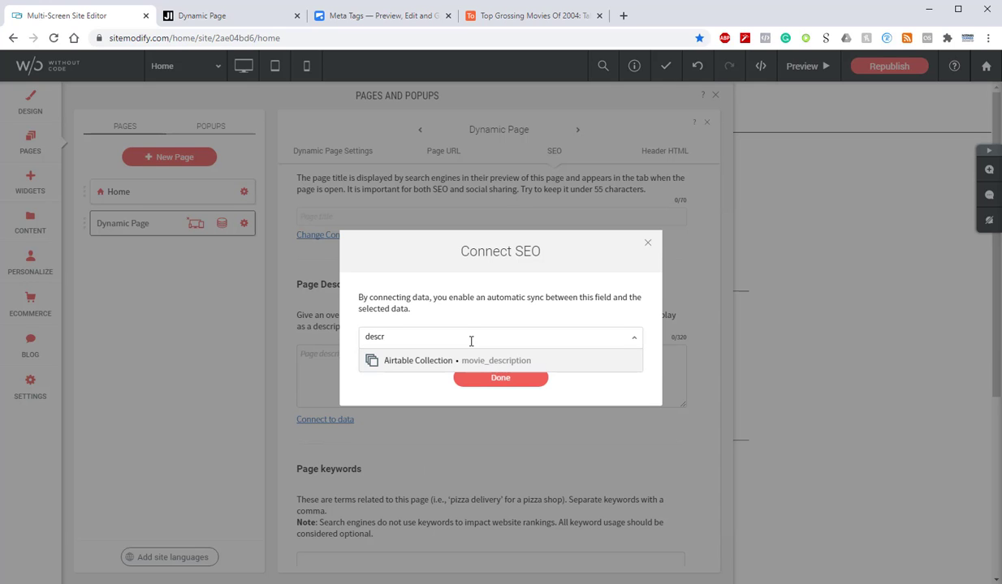
click(510, 361)
click(500, 378)
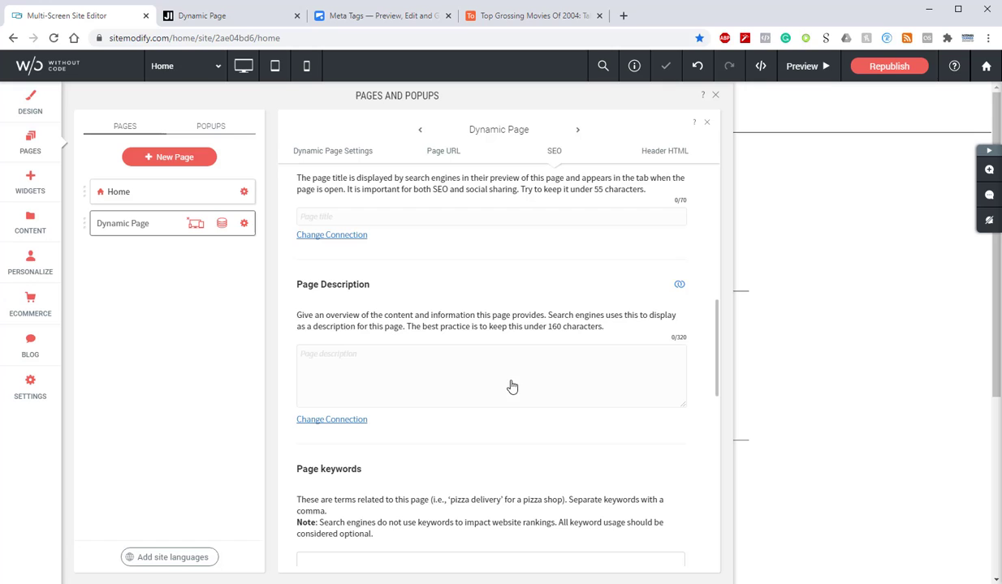
scroll(393, 339, down, 3)
scroll(385, 333, down, 4)
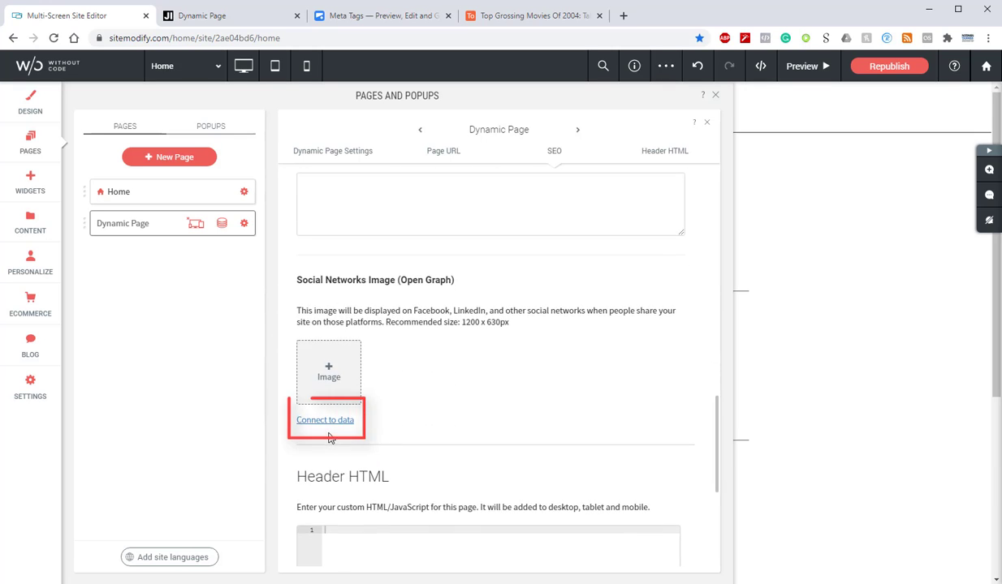
Step: Set the Social Networks Image's data source to Airtable Collection • movie_poster
click(325, 421)
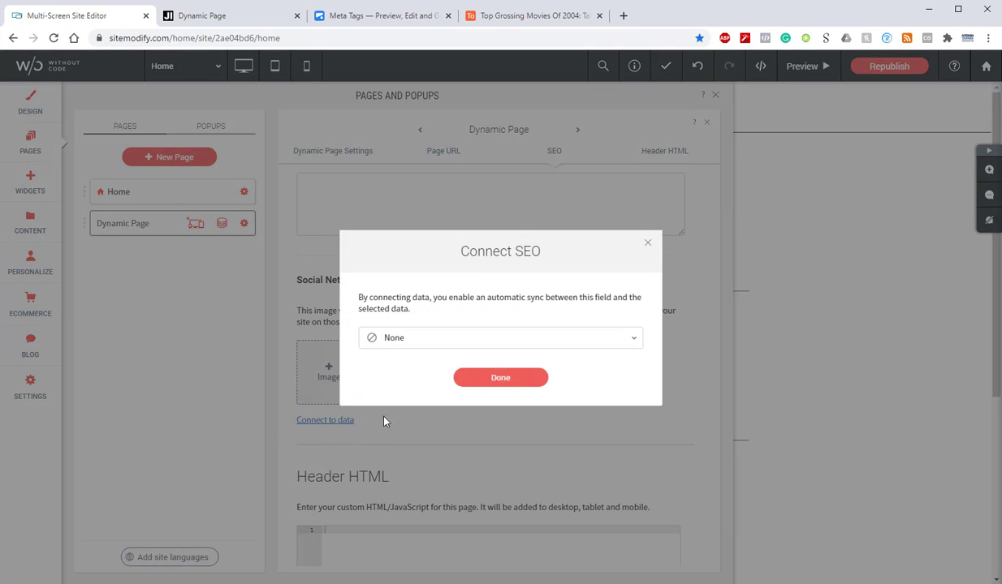
click(495, 346)
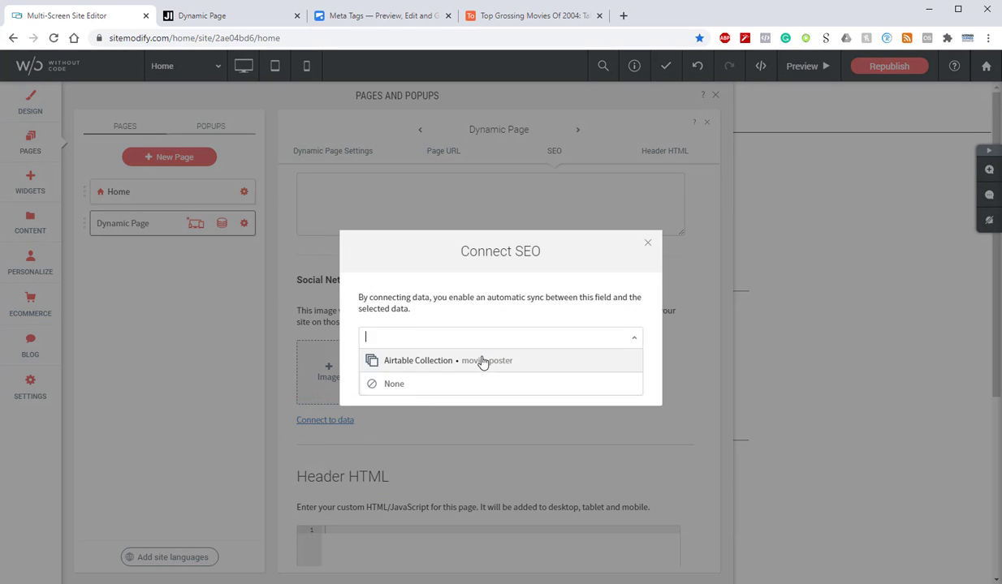
click(468, 359)
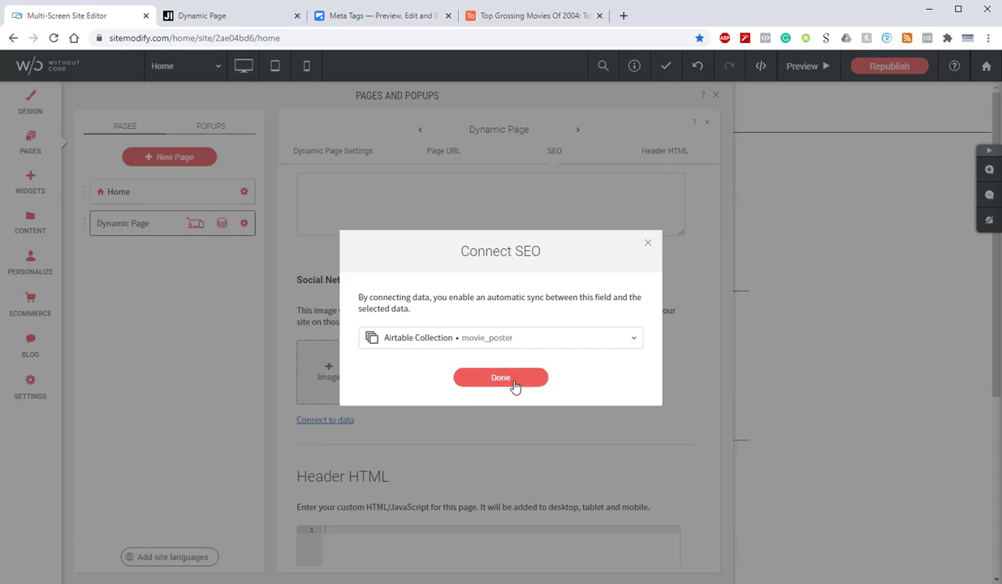
click(500, 378)
scroll(662, 362, down, 3)
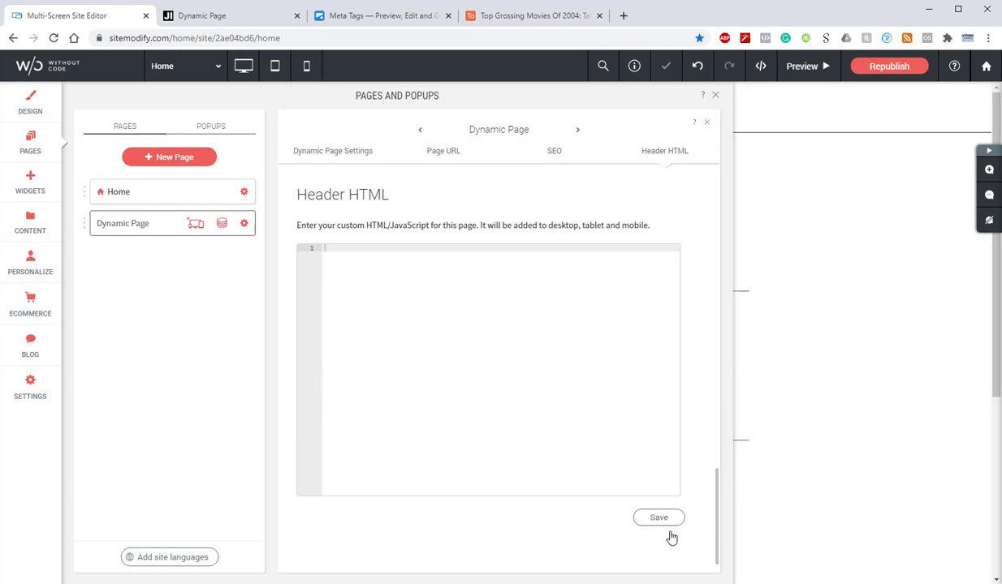
Step: Save the SEO settings, close the Pages and Popups panel, republish, and open the live site
click(651, 516)
click(716, 97)
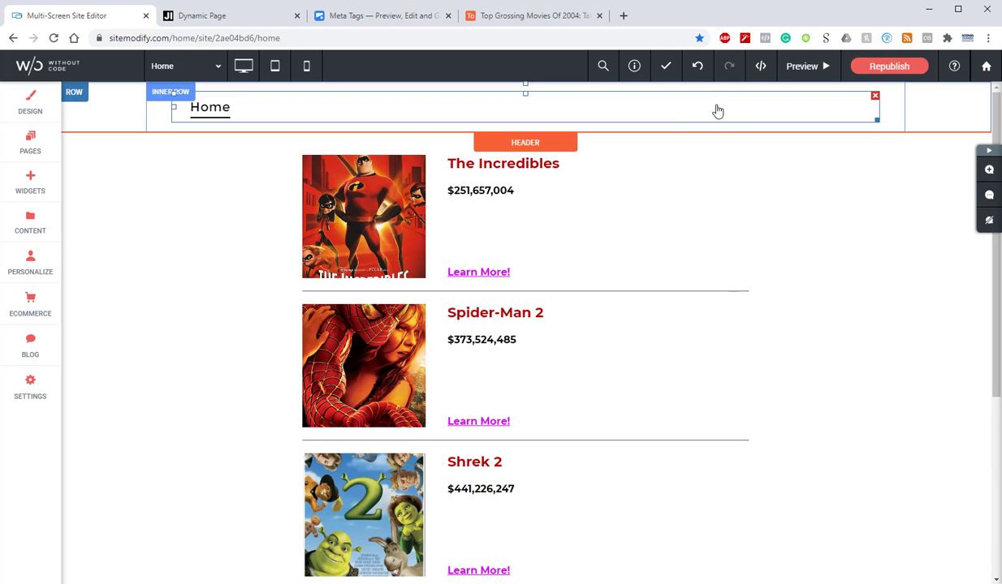
click(888, 69)
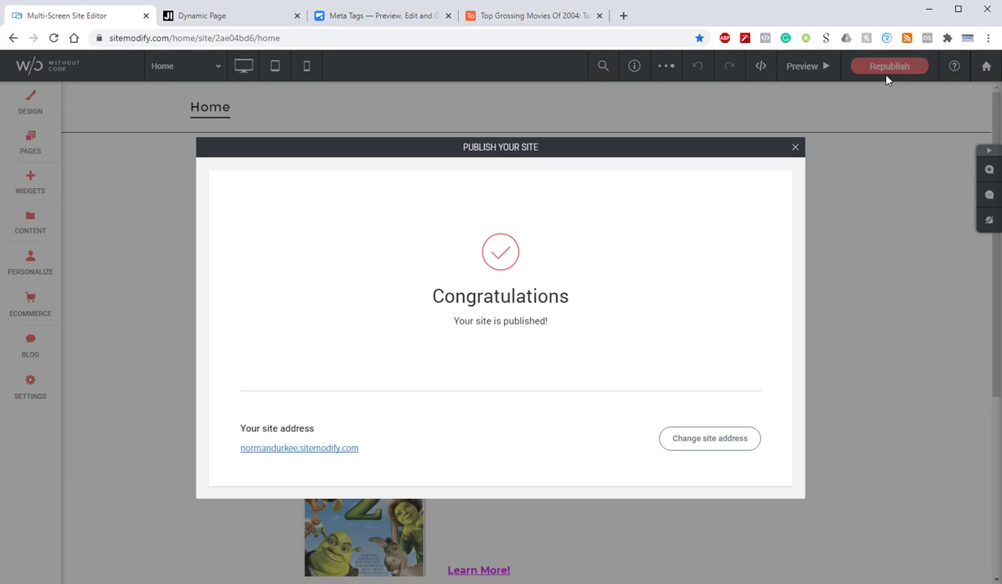
click(268, 450)
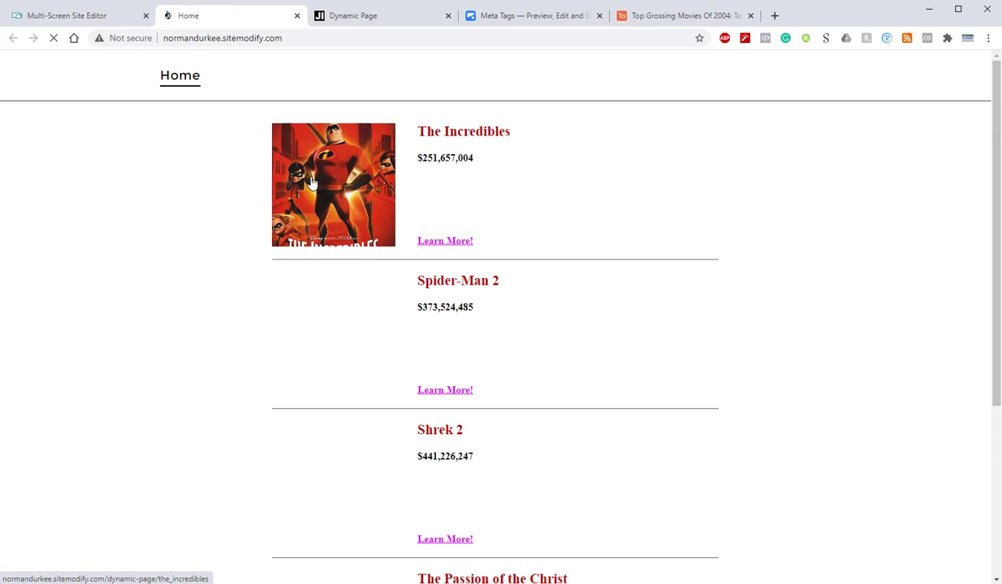
Step: Open The Incredibles' republished detail page, select its URL, and return to Meta Tags
click(442, 242)
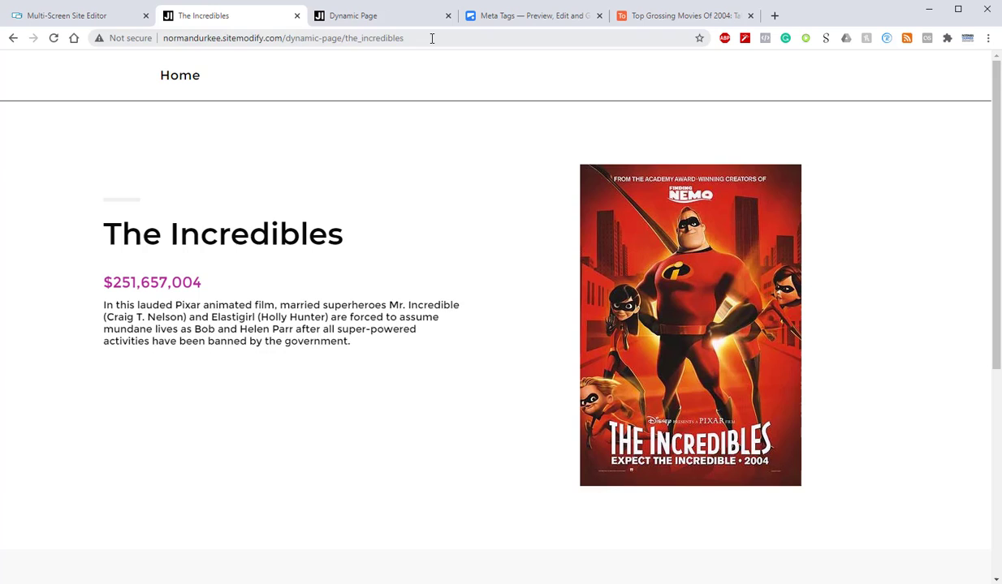
click(432, 38)
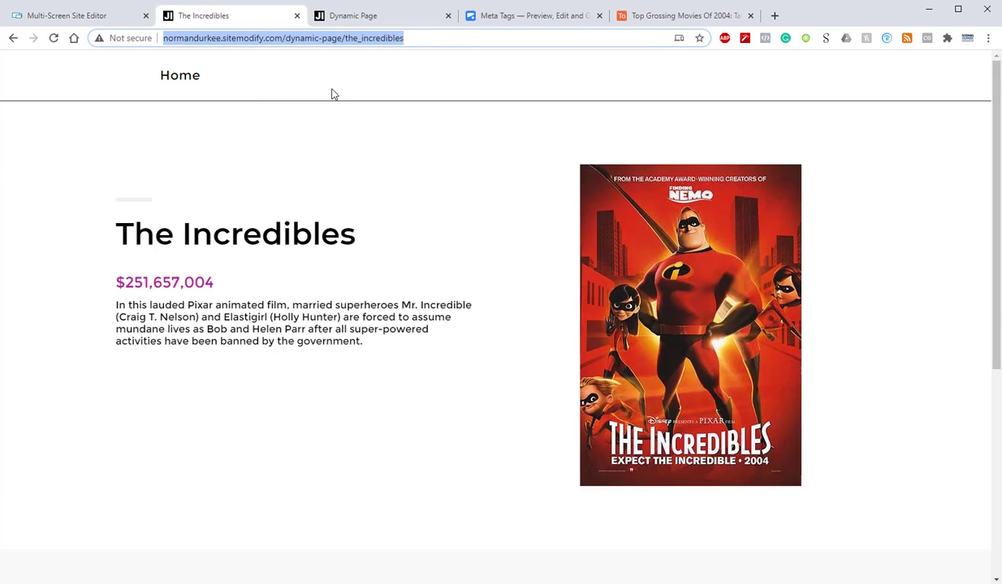
click(517, 25)
Step: Reload metatags.io and paste The Incredibles detail page URL into its address field
click(364, 33)
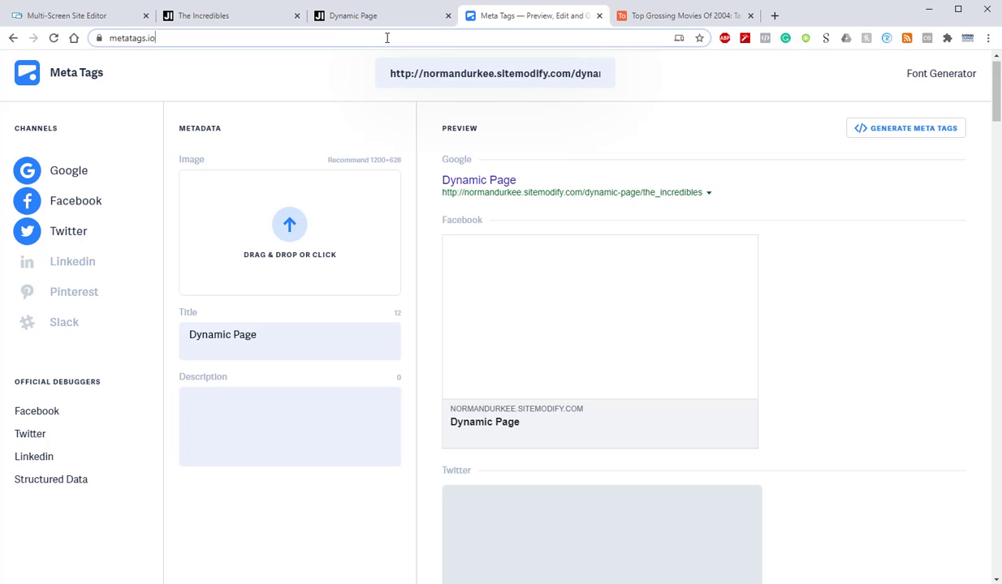
click(53, 38)
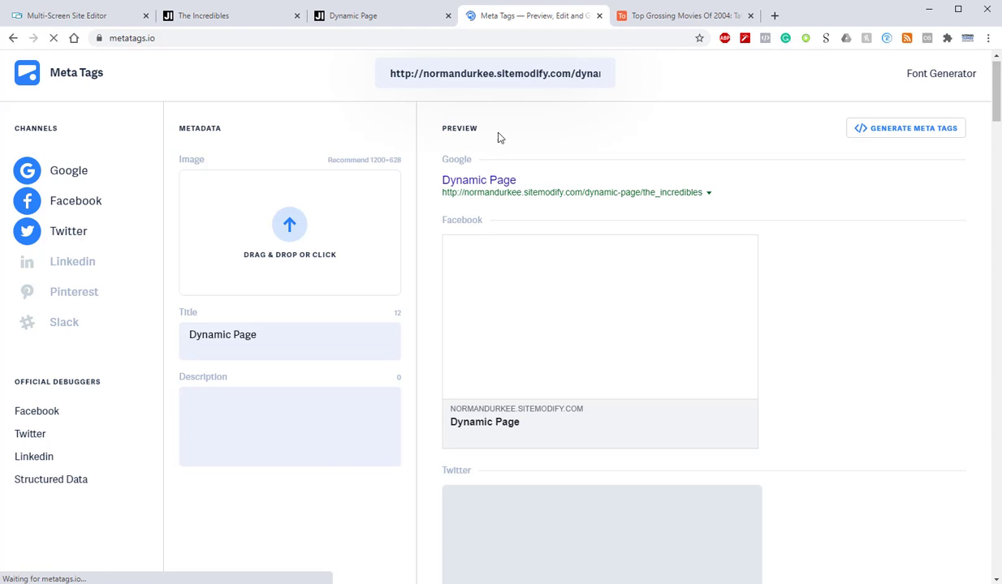
click(535, 77)
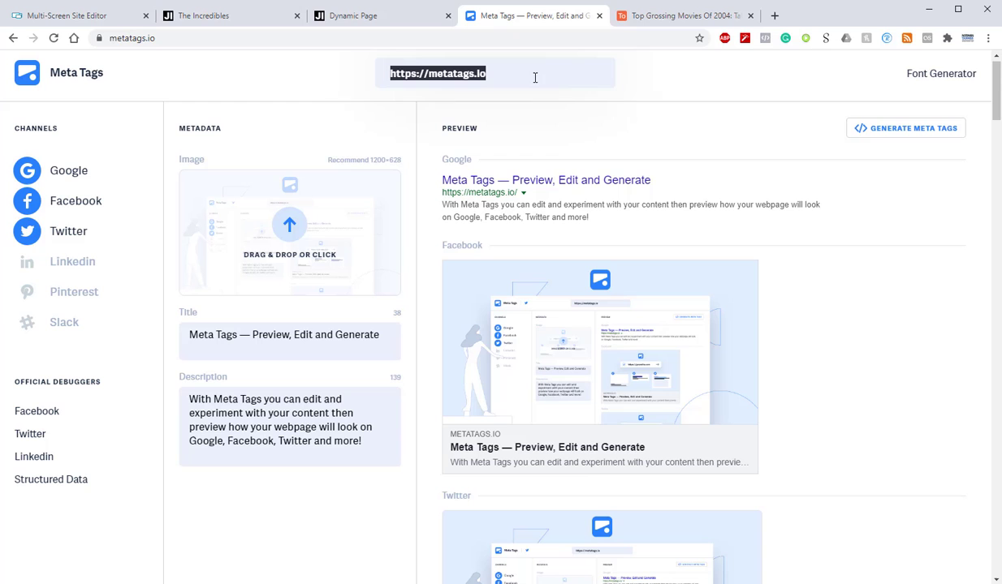
right_click(535, 74)
click(567, 135)
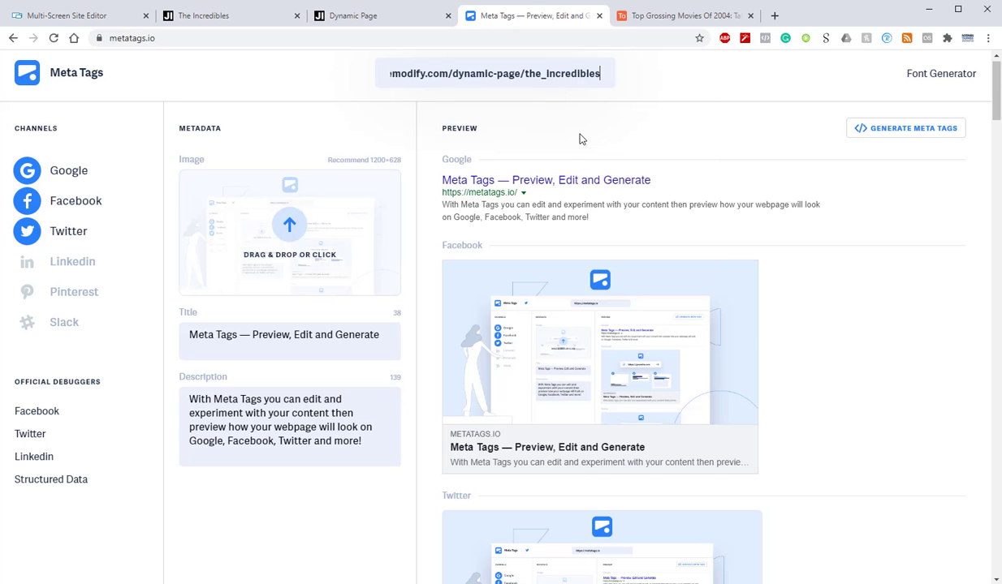